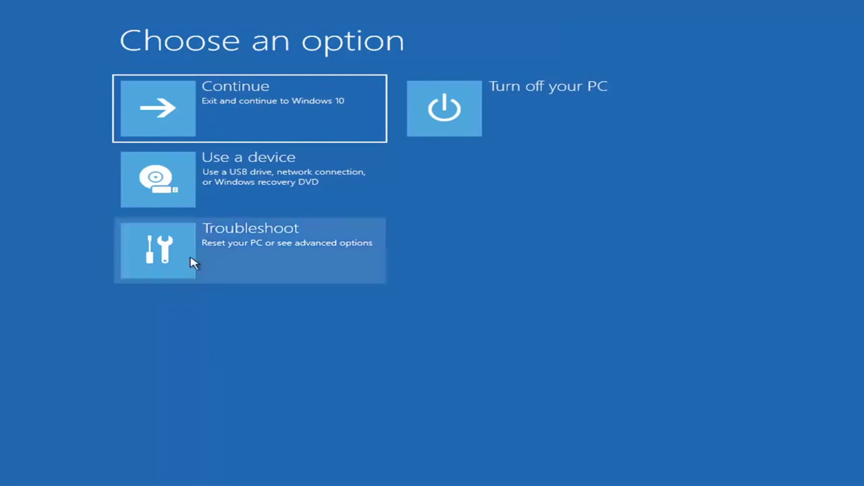
Step: Run Startup Repair from the advanced troubleshooting options
{"action": "left_click", "coordinate": [324, 256]}
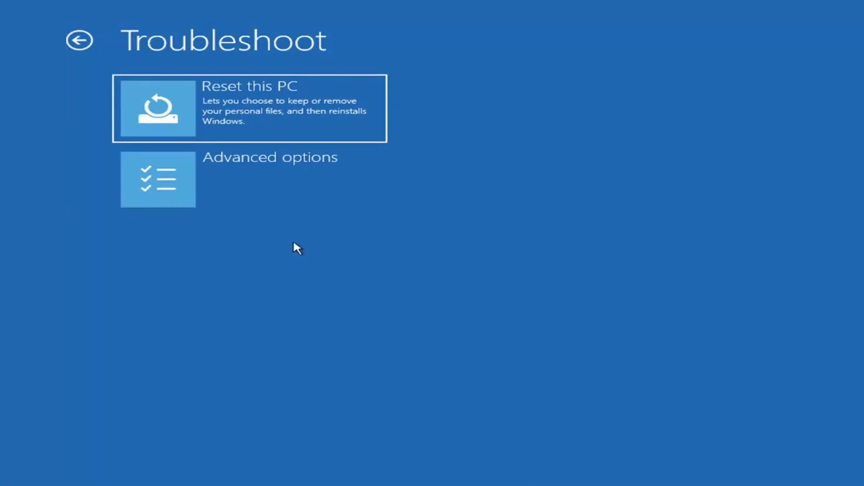
{"action": "left_click", "coordinate": [270, 184]}
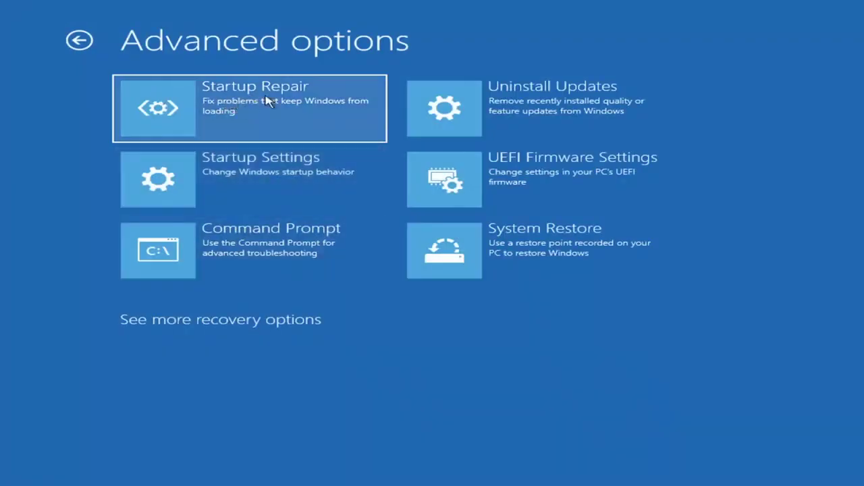
{"action": "left_click", "coordinate": [229, 119]}
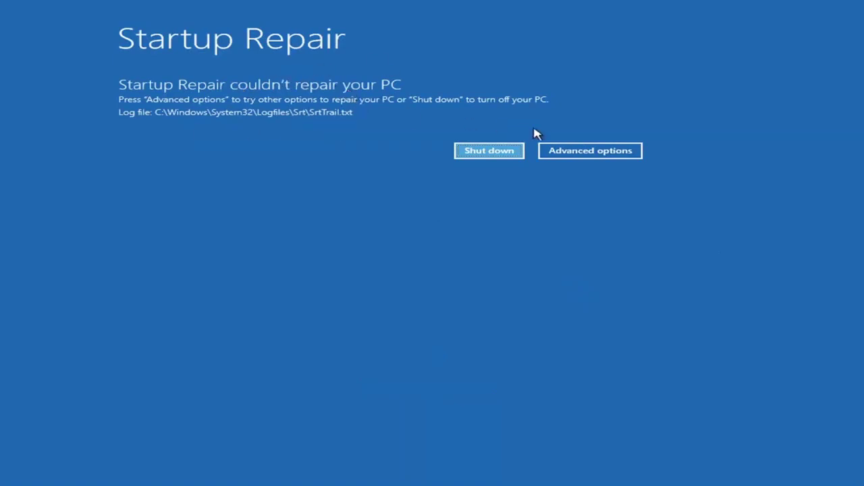
Step: Reopen the advanced troubleshooting options, view the Startup Settings page, and return to the advanced options
{"action": "left_click", "coordinate": [607, 152]}
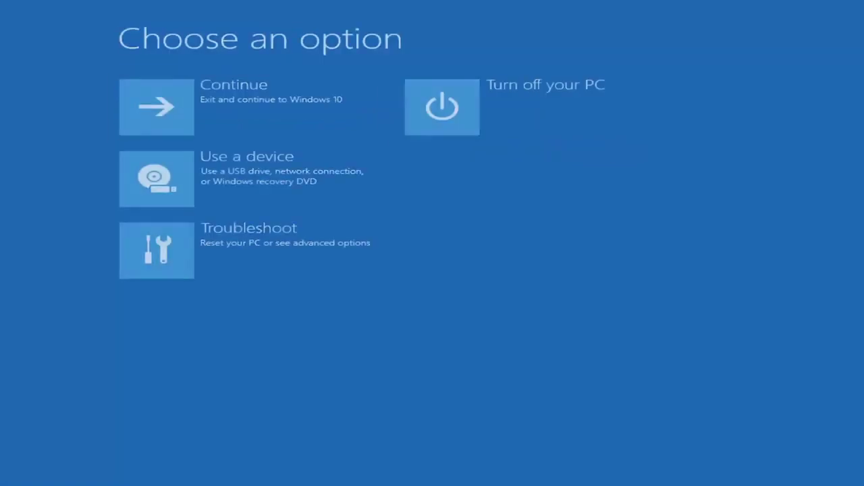
{"action": "left_click", "coordinate": [266, 251]}
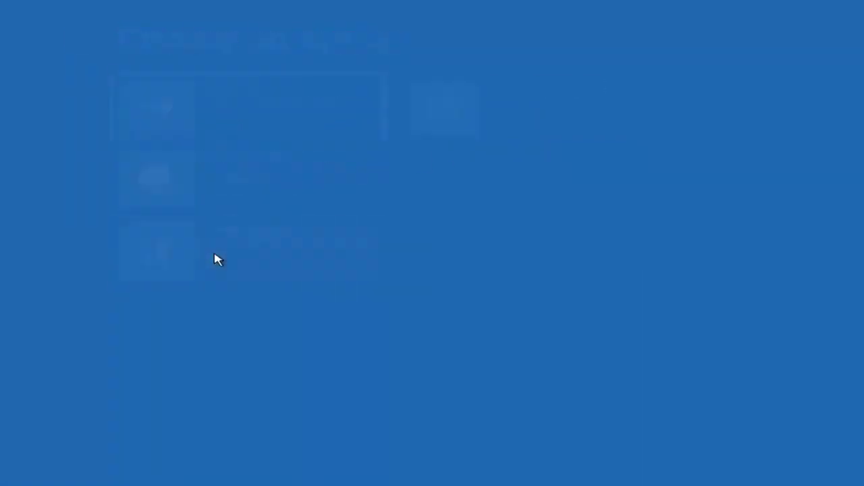
{"action": "left_click", "coordinate": [225, 189]}
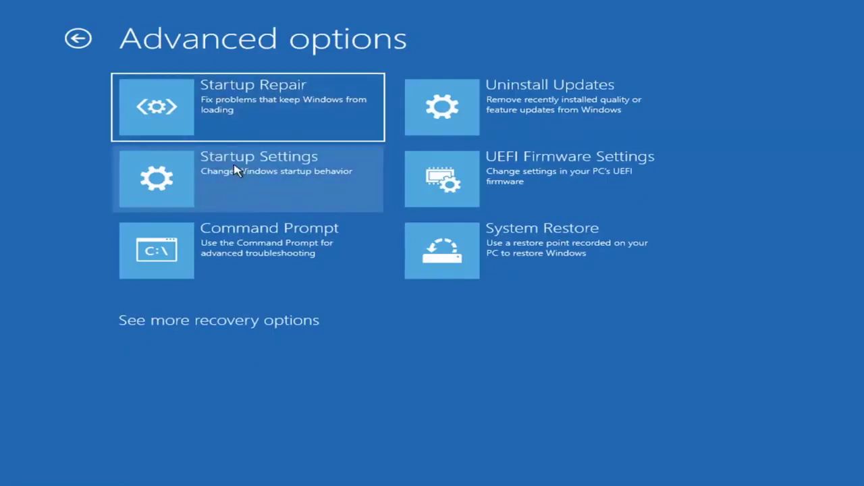
{"action": "left_click", "coordinate": [223, 178]}
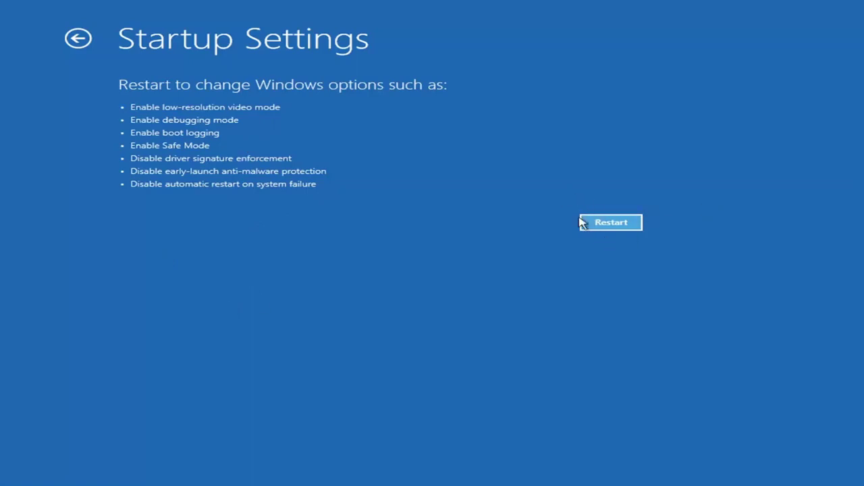
{"action": "left_click", "coordinate": [625, 223]}
{"action": "left_click", "coordinate": [69, 39]}
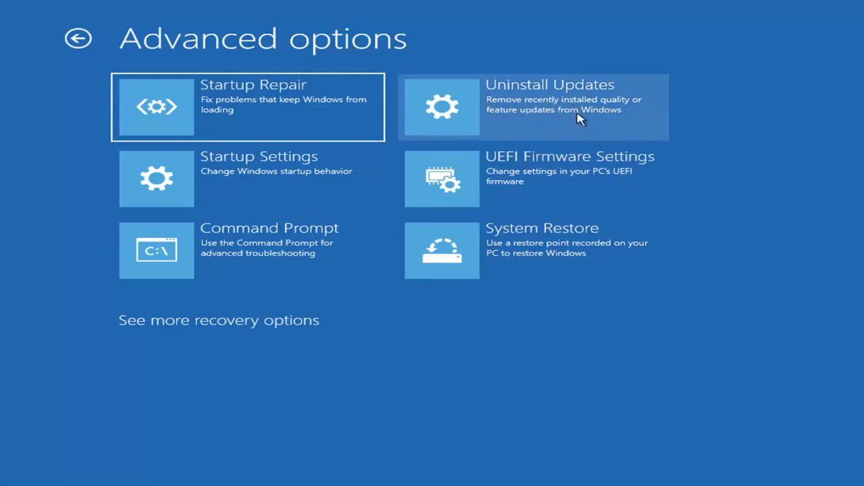
Step: View the Uninstall Updates choices for quality and feature updates, and return to the advanced options
{"action": "left_click", "coordinate": [505, 112]}
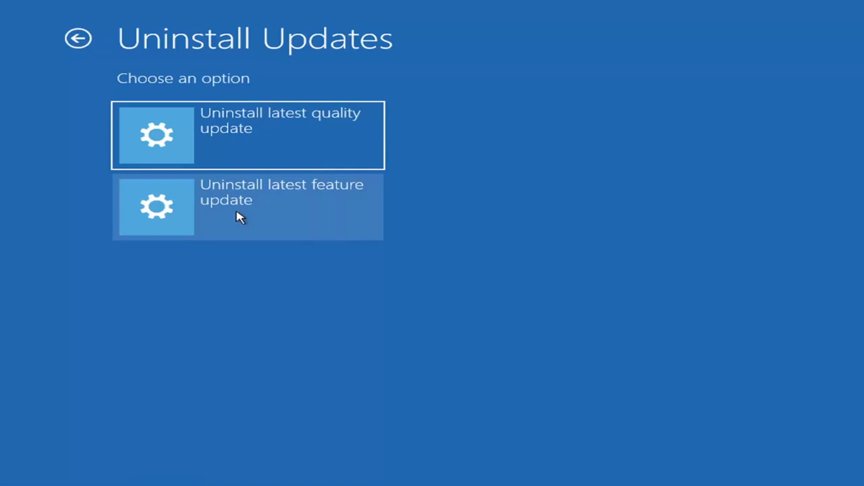
{"action": "left_click", "coordinate": [203, 131]}
{"action": "left_click", "coordinate": [78, 38]}
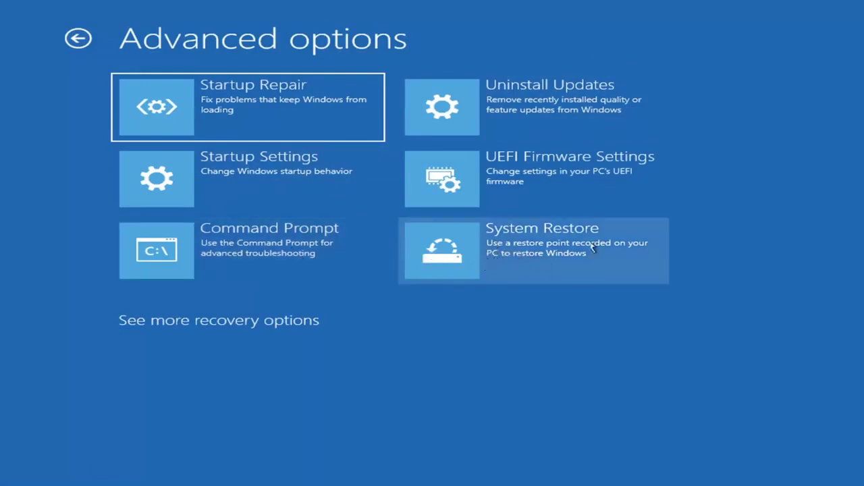
Step: Restore the system to the "Before Updates" restore point of 7/9/2021 12:37:05 PM, restart the PC, and dismiss the System Restore notice
{"action": "left_click", "coordinate": [563, 264]}
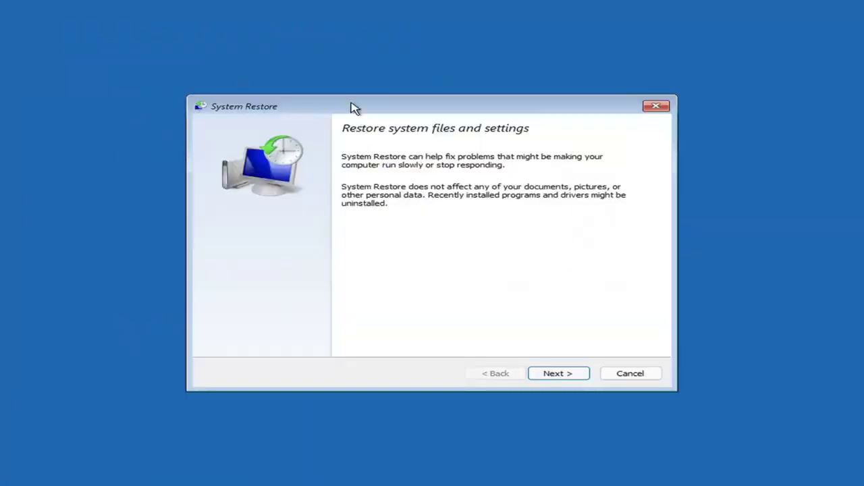
{"action": "left_click", "coordinate": [547, 374]}
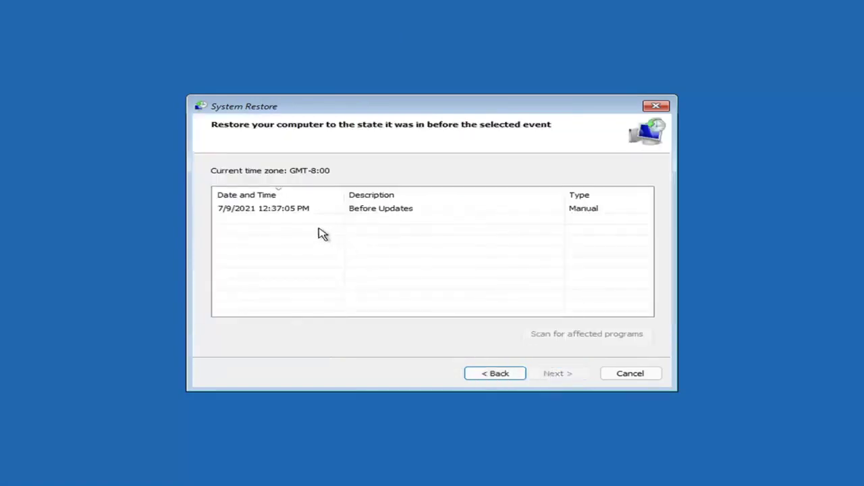
{"action": "left_click", "coordinate": [266, 213]}
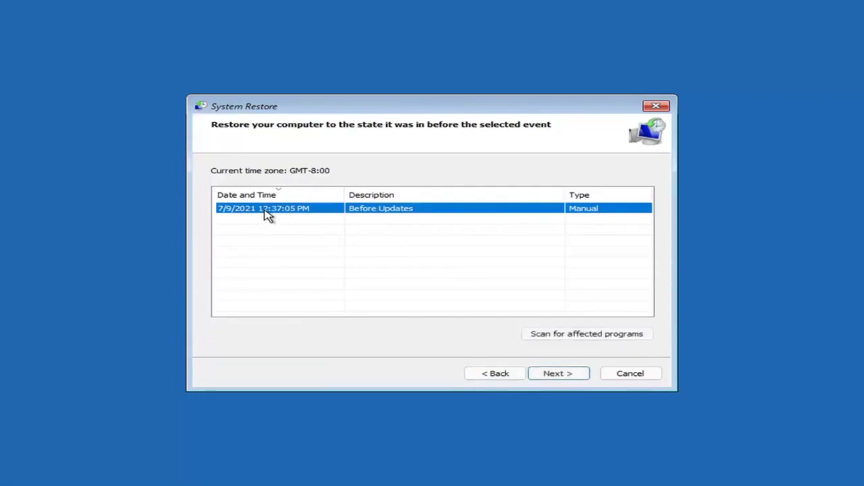
{"action": "left_click", "coordinate": [569, 377]}
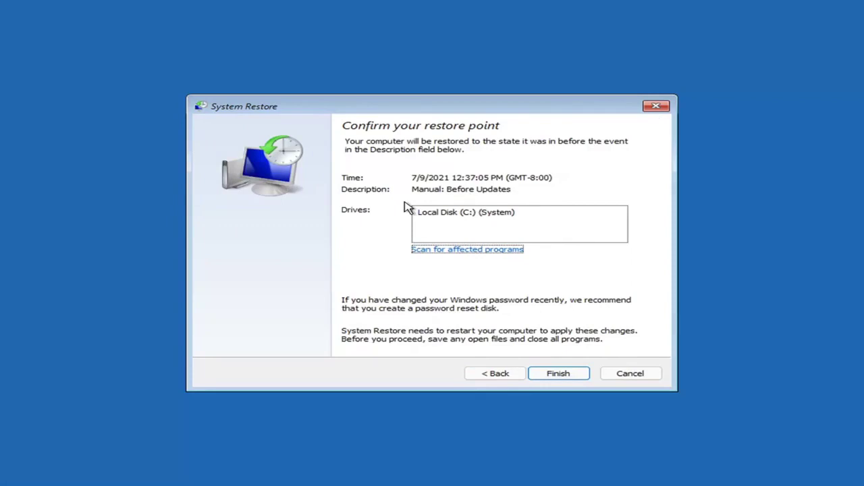
{"action": "left_click", "coordinate": [559, 378]}
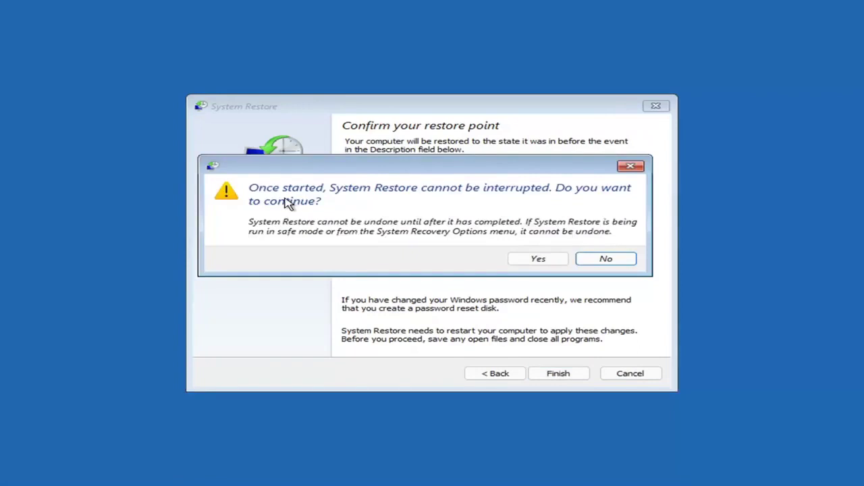
{"action": "left_click", "coordinate": [539, 263]}
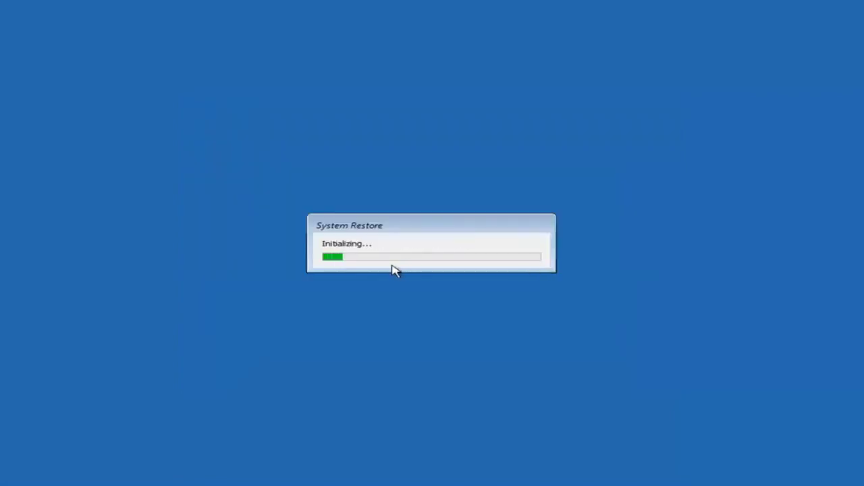
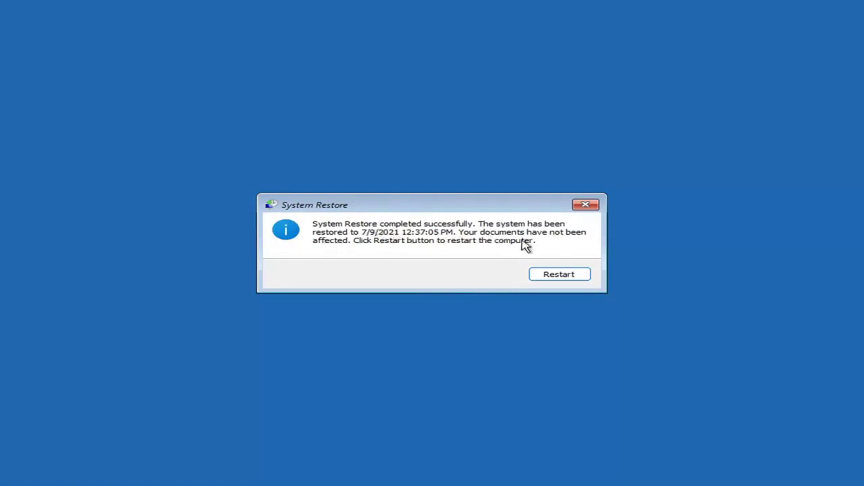
{"action": "left_click", "coordinate": [555, 275]}
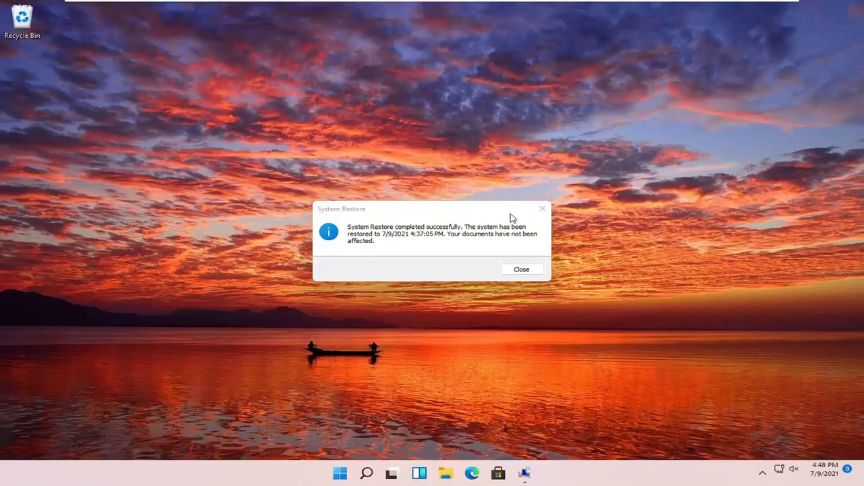
{"action": "left_click", "coordinate": [542, 209]}
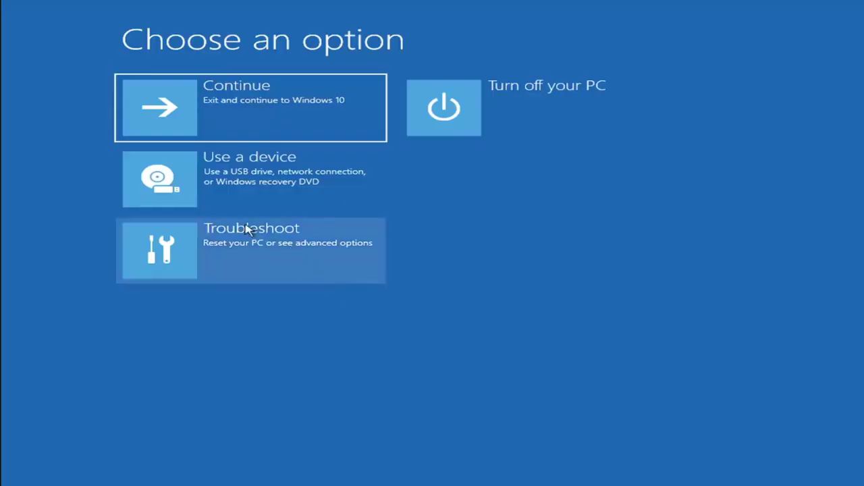
Step: View the Reset this PC choices in the troubleshooting options and return to the initial recovery screen
{"action": "left_click", "coordinate": [252, 256]}
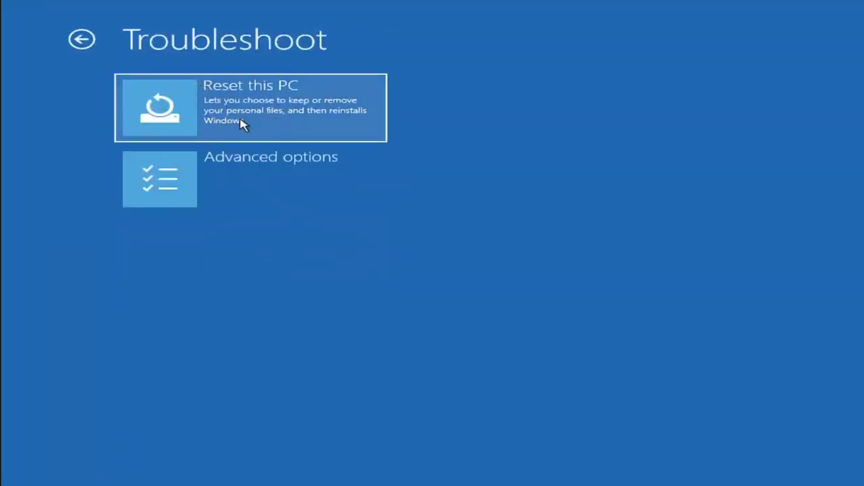
{"action": "left_click", "coordinate": [284, 123]}
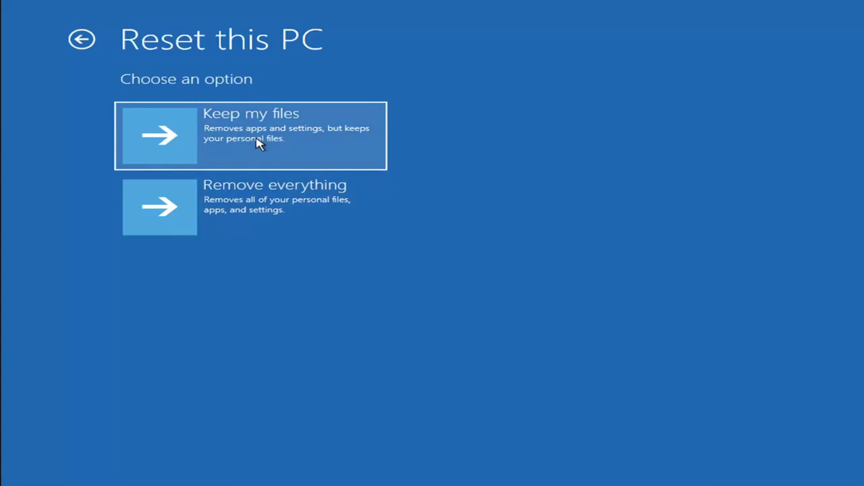
{"action": "left_click", "coordinate": [87, 40]}
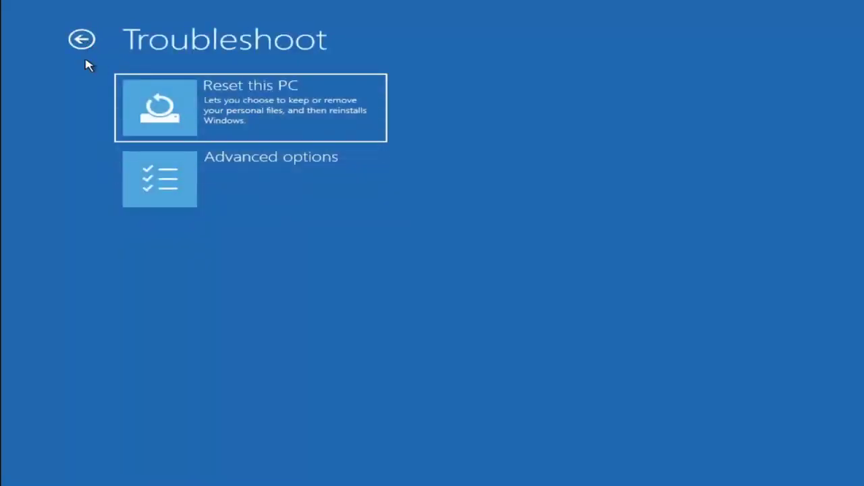
{"action": "left_click", "coordinate": [84, 40]}
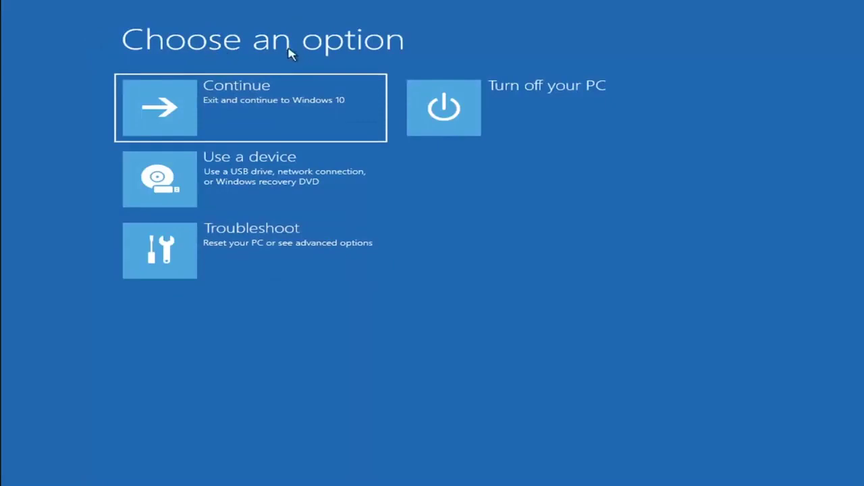
Step: Open the recovery environment's Command Prompt, switch to drive C:, and list its contents with dir
{"action": "left_click", "coordinate": [263, 255]}
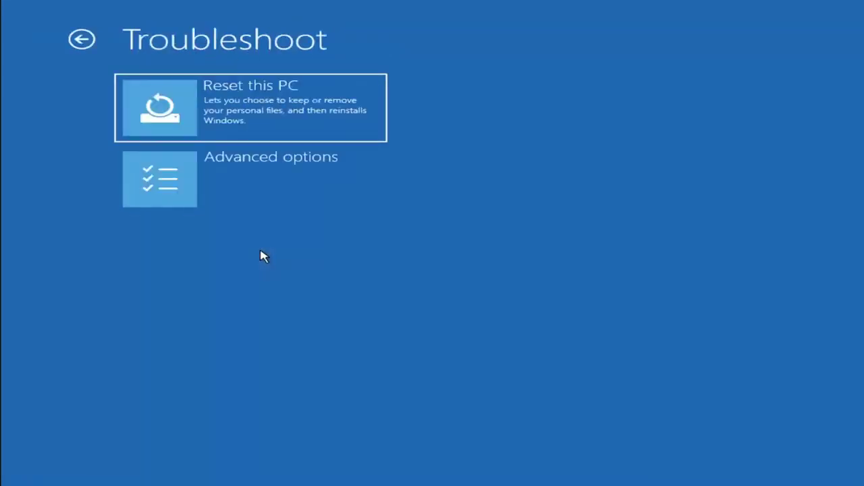
{"action": "left_click", "coordinate": [259, 187]}
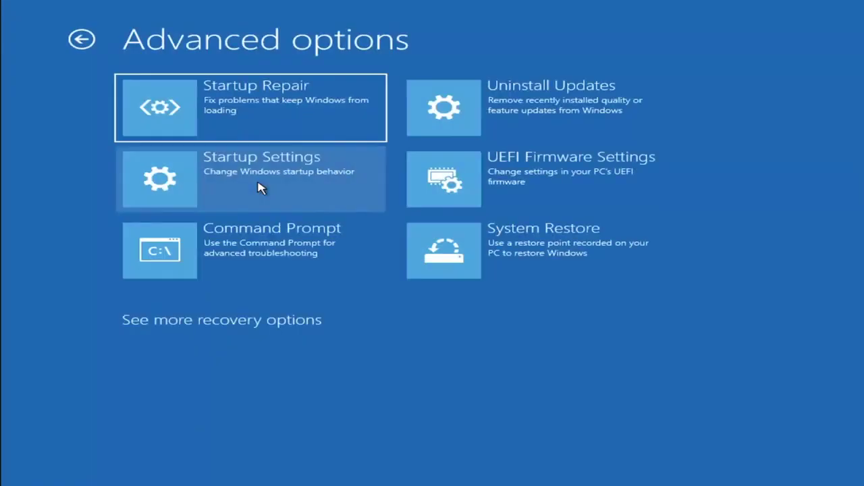
{"action": "left_click", "coordinate": [216, 260]}
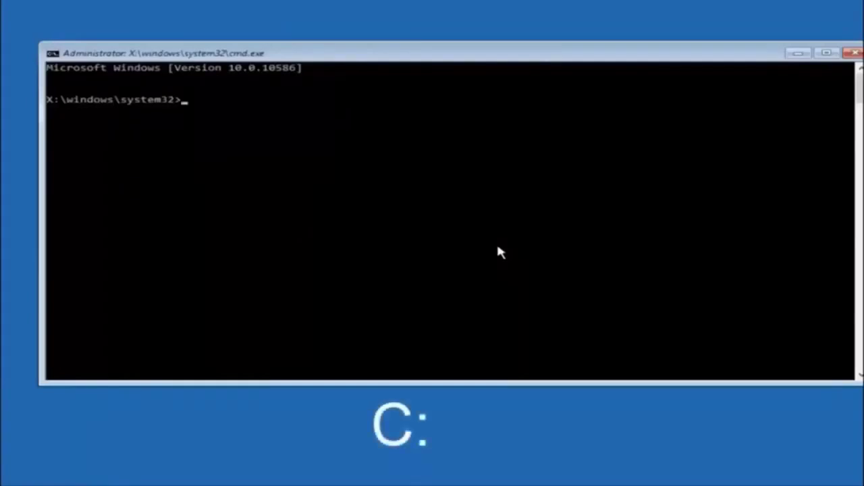
{"action": "type", "text": "c:"}
{"action": "key", "text": "Return"}
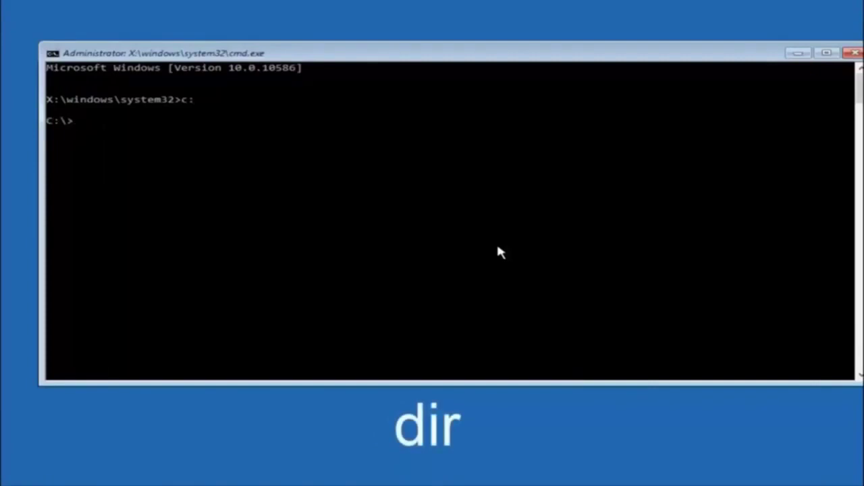
{"action": "type", "text": "dir"}
{"action": "key", "text": "Return"}
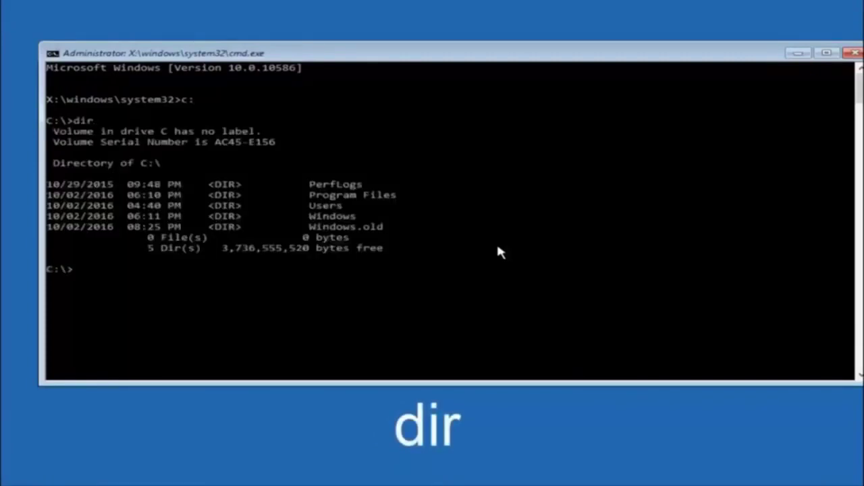
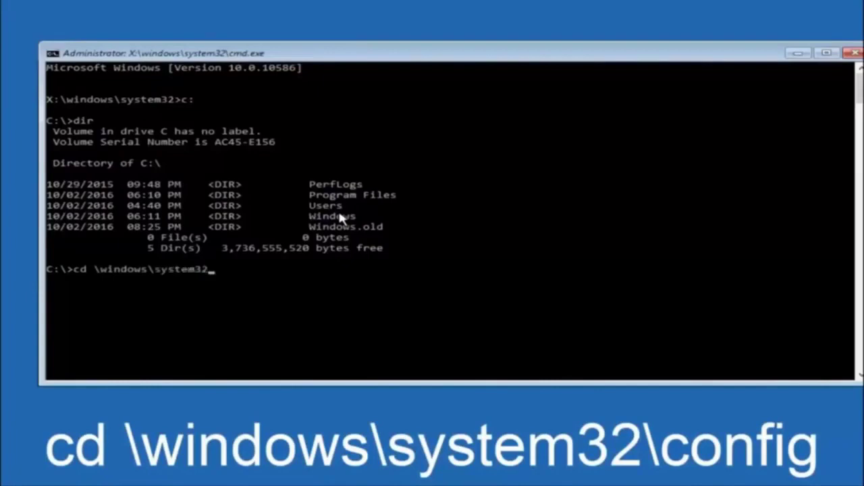
Step: Change the directory to \windows\system32\config and create a folder named backup there
{"action": "type", "text": "\\config"}
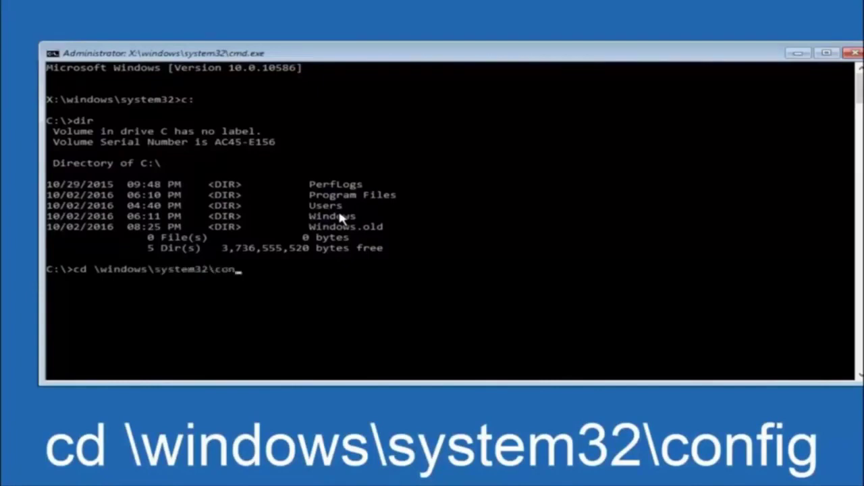
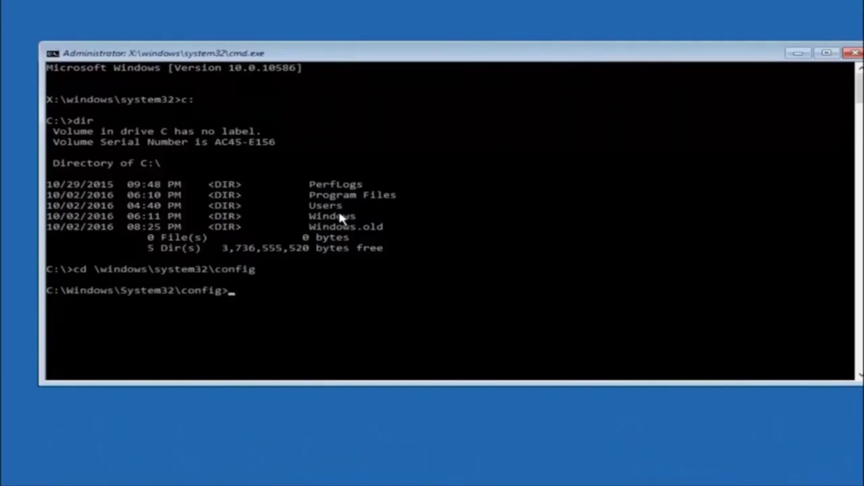
{"action": "type", "text": "md backup"}
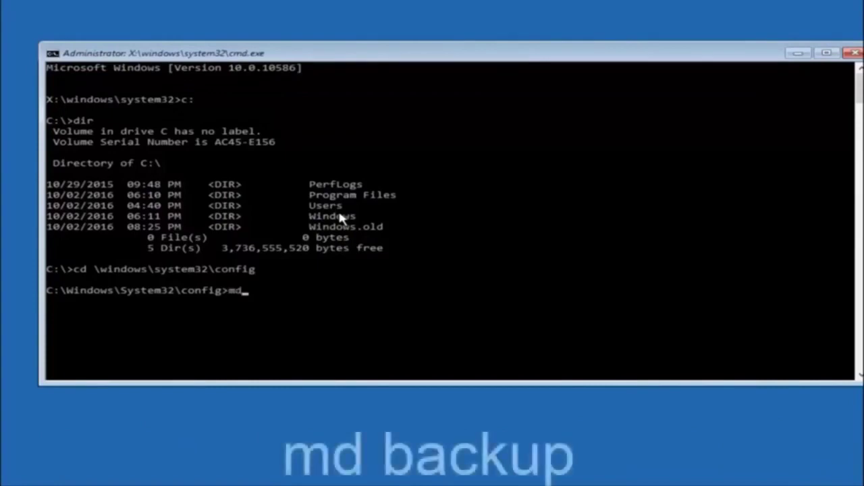
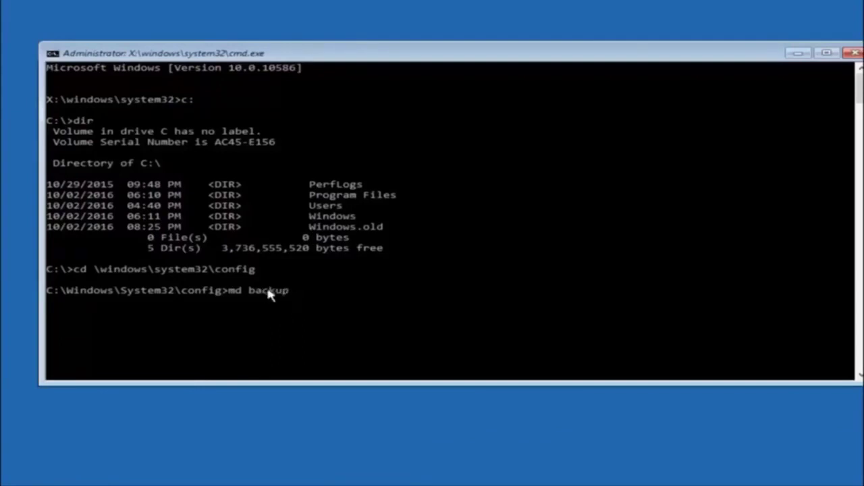
{"action": "key", "text": "Return"}
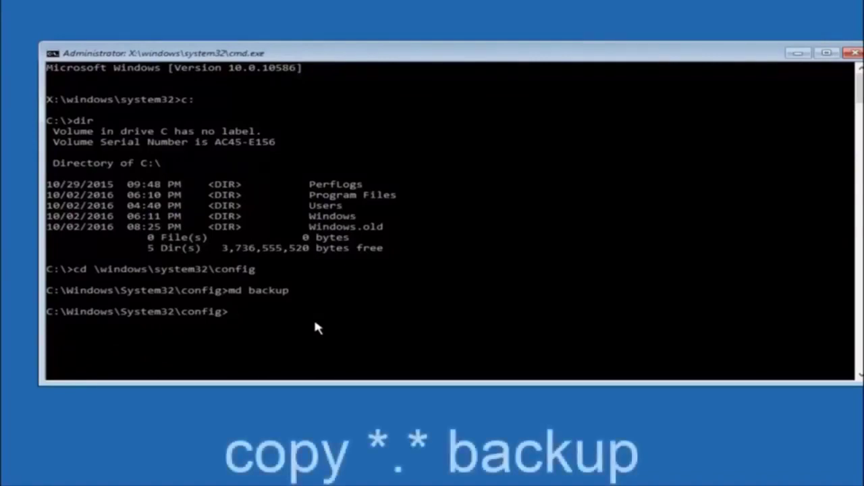
Step: Copy all files of the config directory into the backup folder with copy *.* backup
{"action": "type", "text": "copy "}
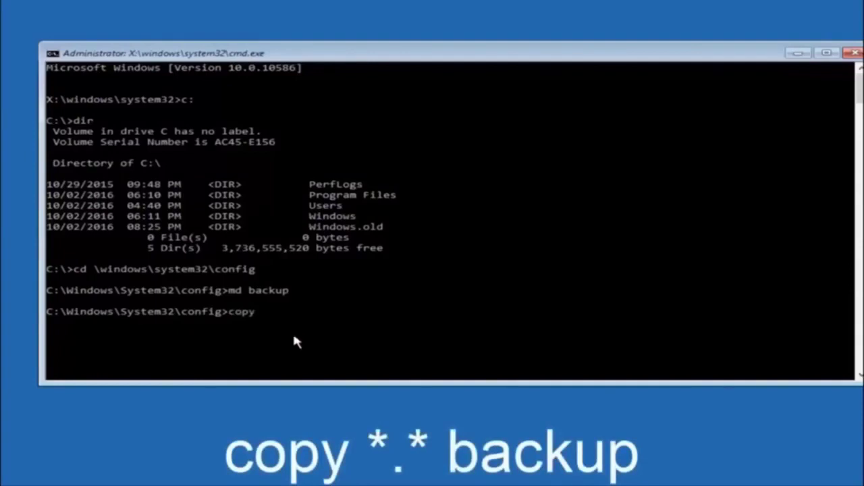
{"action": "type", "text": " *."}
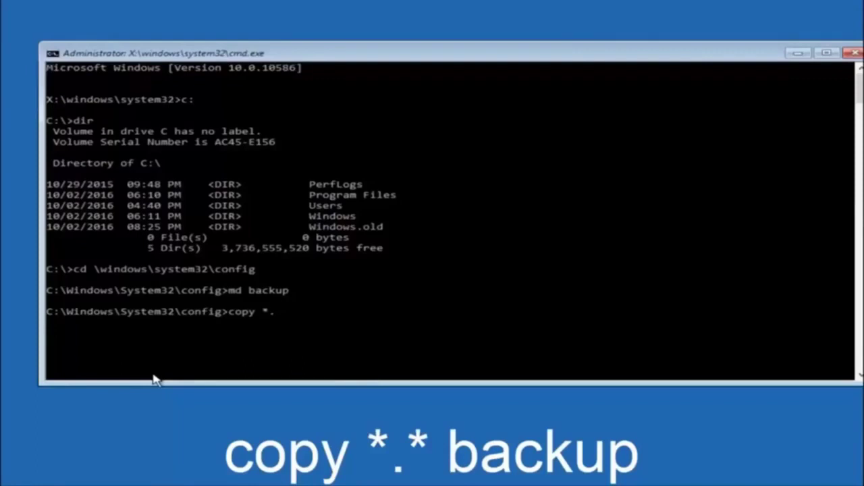
{"action": "type", "text": "* backup"}
{"action": "key", "text": "Return"}
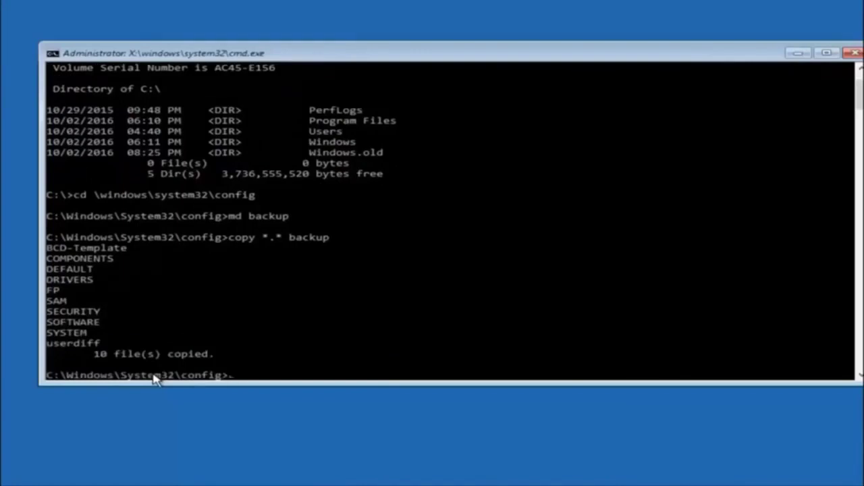
Step: Change into the regback subdirectory of config and list its contents with dir
{"action": "type", "text": "cd"}
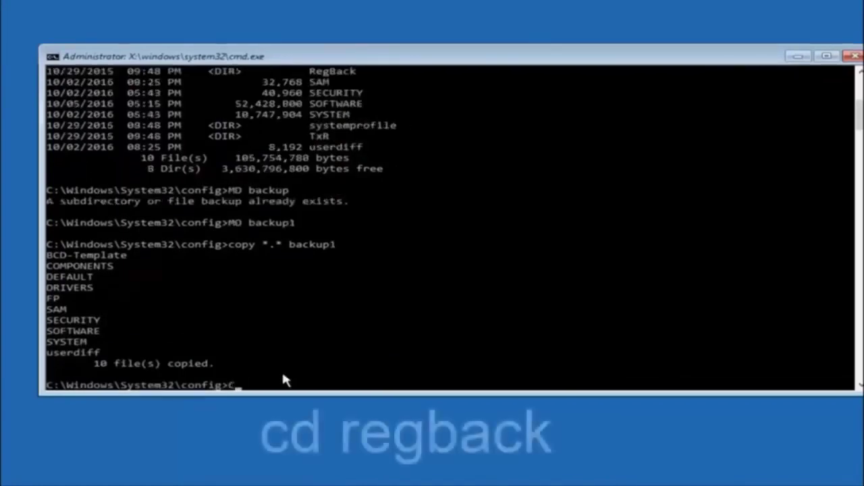
{"action": "type", "text": "D re"}
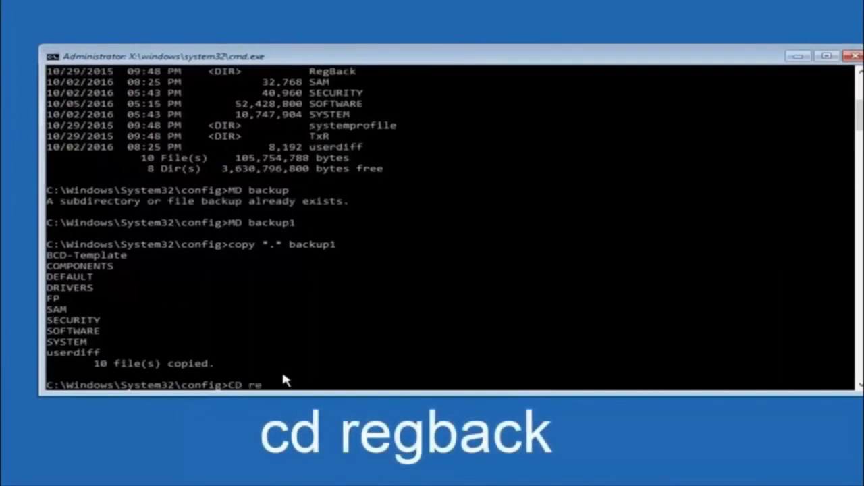
{"action": "type", "text": "gback"}
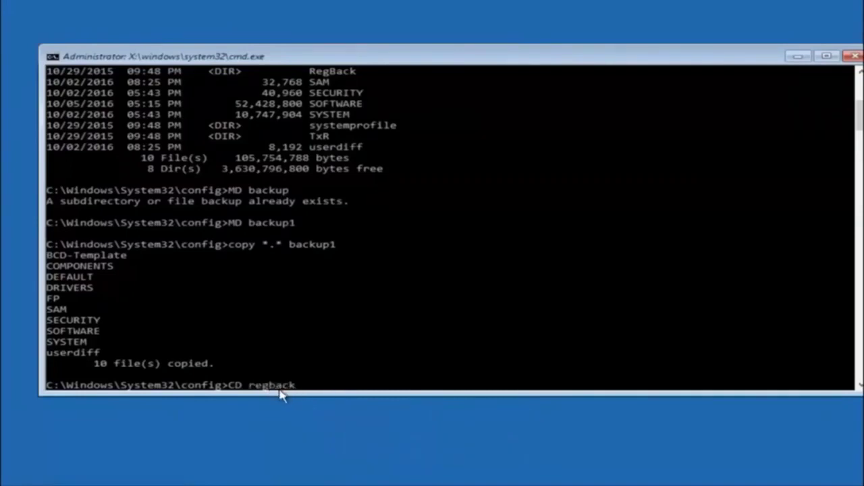
{"action": "key", "text": "Return"}
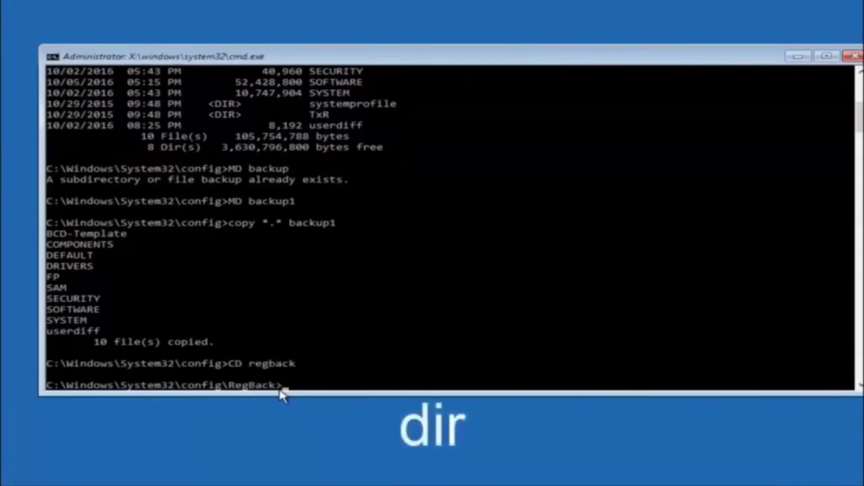
{"action": "type", "text": "dir"}
{"action": "key", "text": "Return"}
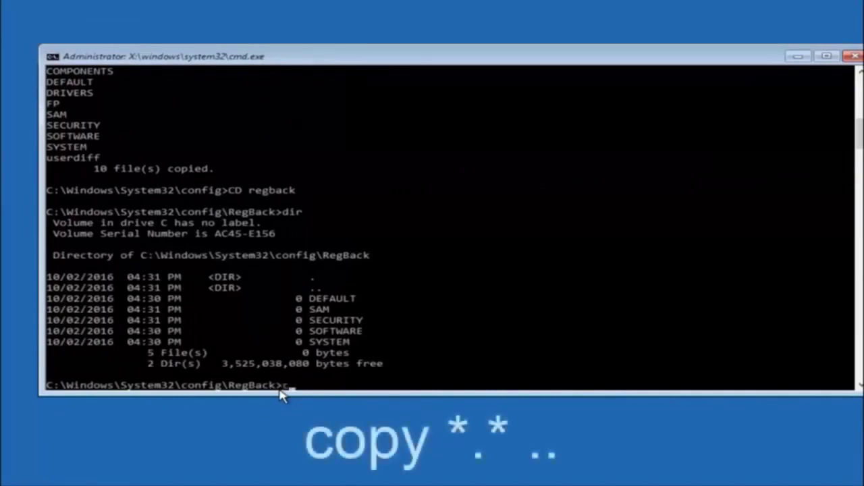
Step: Copy all RegBack files into the parent config directory with copy *.* .., overwriting all existing files, and close the Command Prompt
{"action": "type", "text": "copy"}
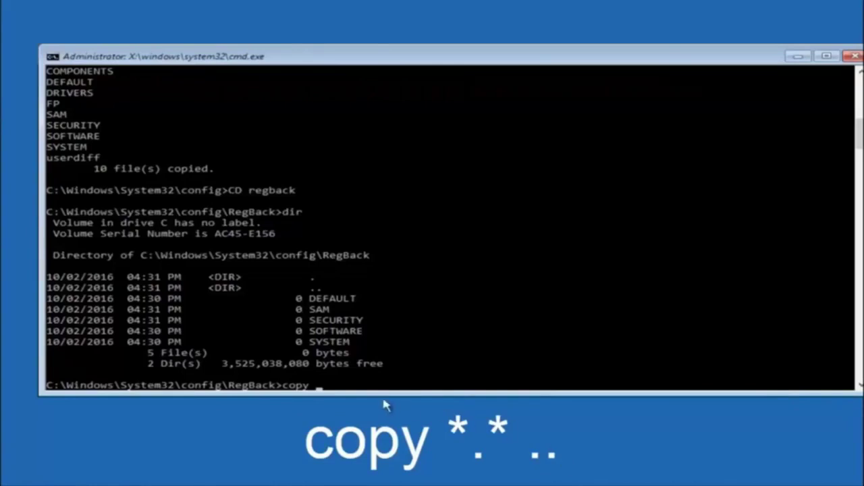
{"action": "left_click", "coordinate": [321, 390]}
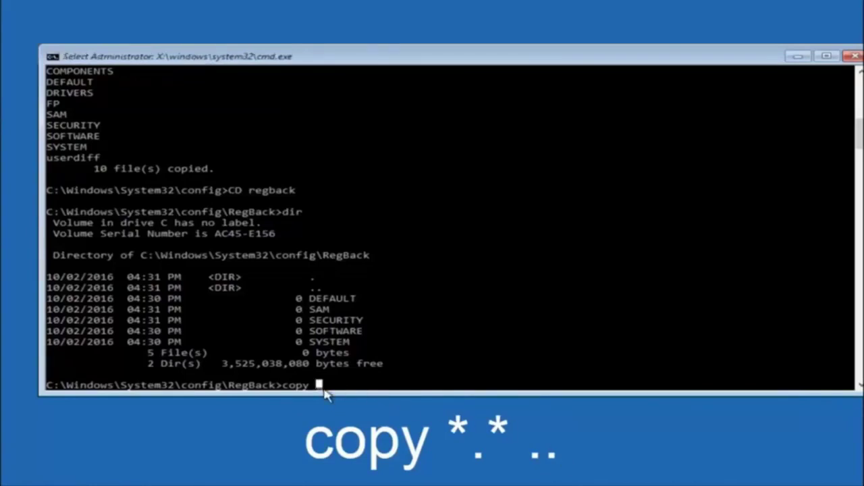
{"action": "type", "text": "*"}
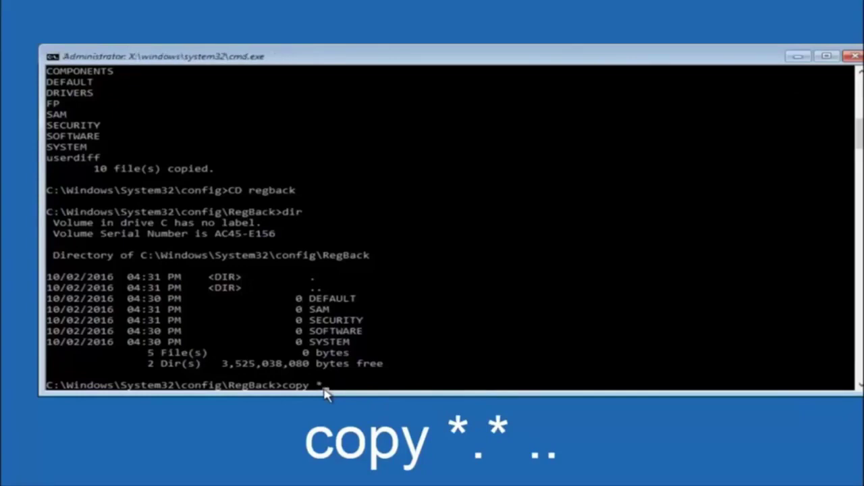
{"action": "type", "text": ".*"}
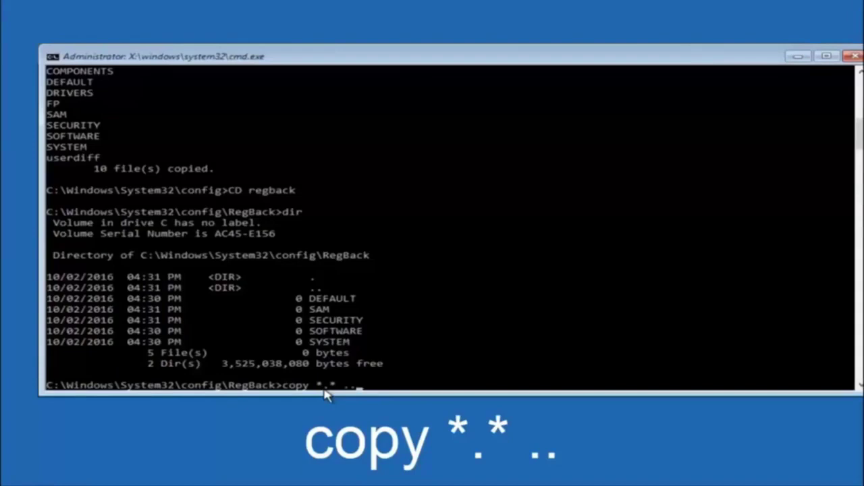
{"action": "key", "text": "Return"}
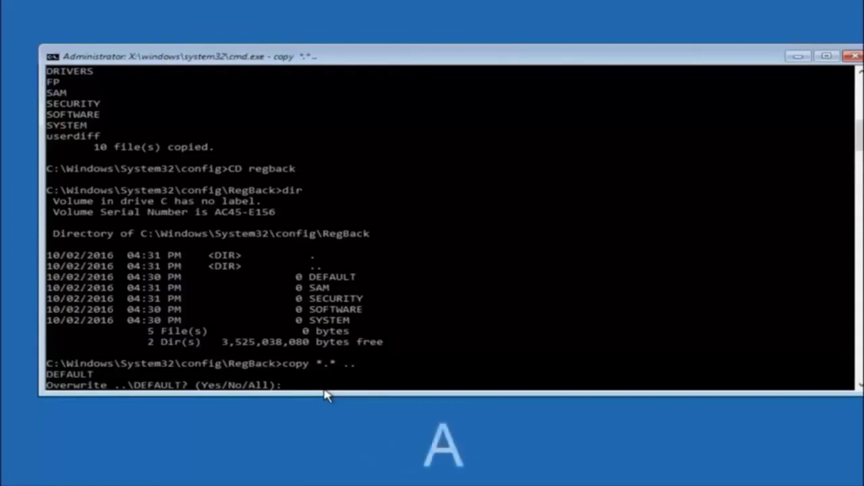
{"action": "type", "text": "A"}
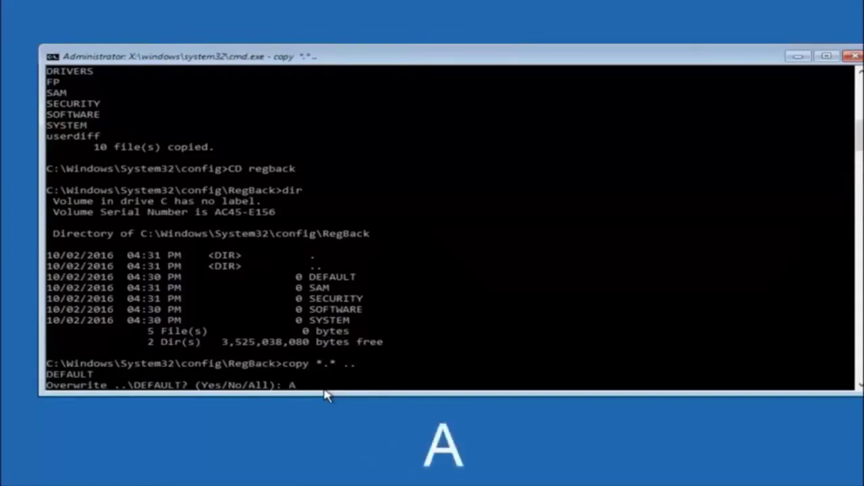
{"action": "type", "text": "A"}
{"action": "key", "text": "Return"}
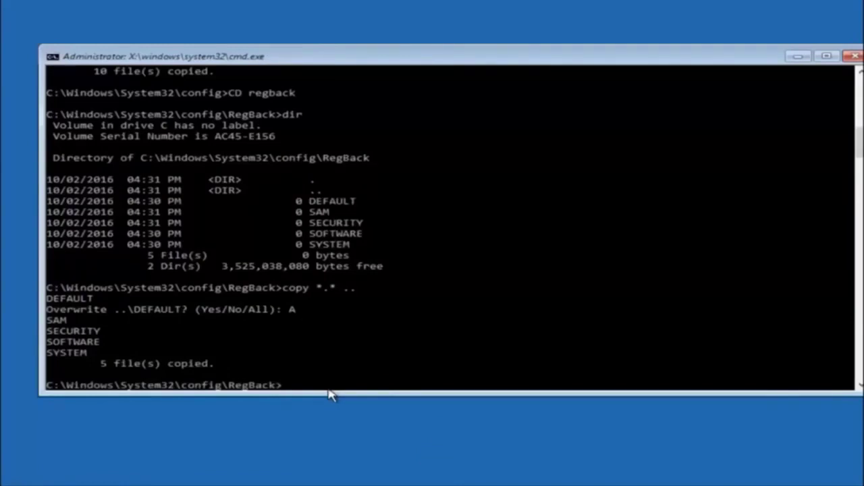
{"action": "left_click", "coordinate": [853, 57]}
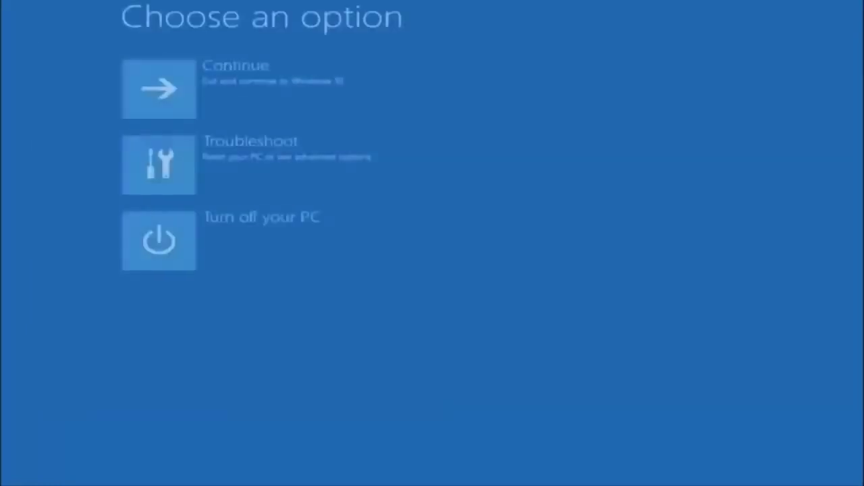